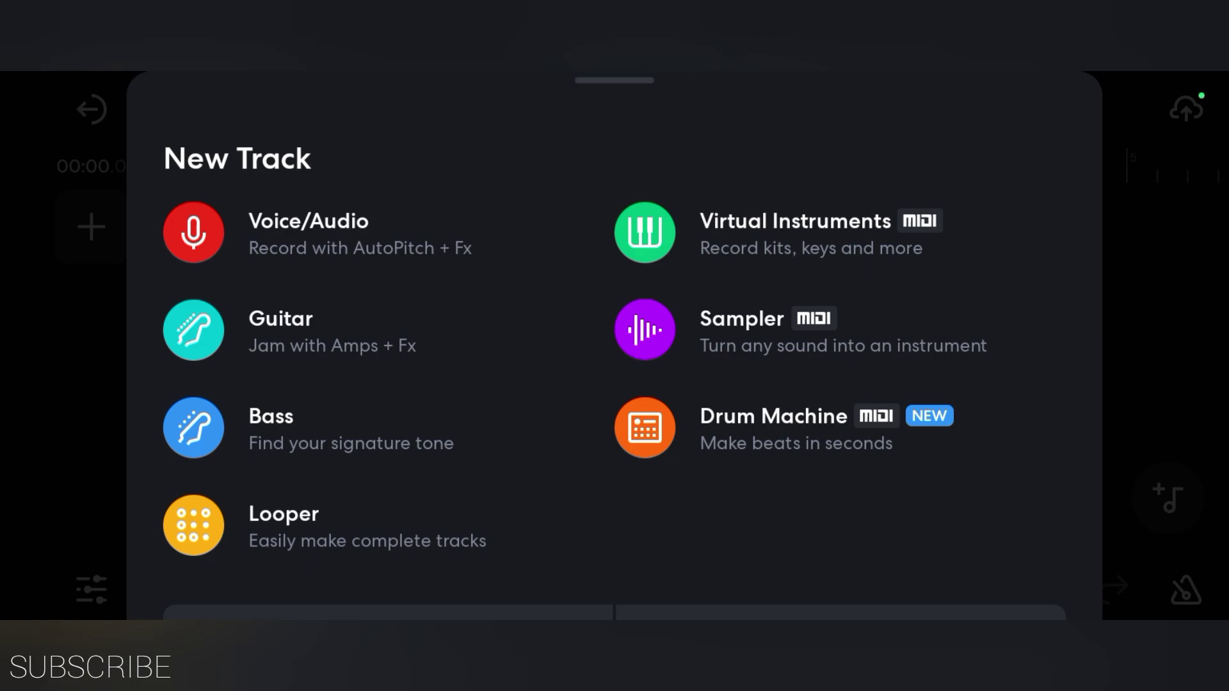
- Create a Voice/Audio track from the New Track sheet to capture a first vocal take
click(295, 220)
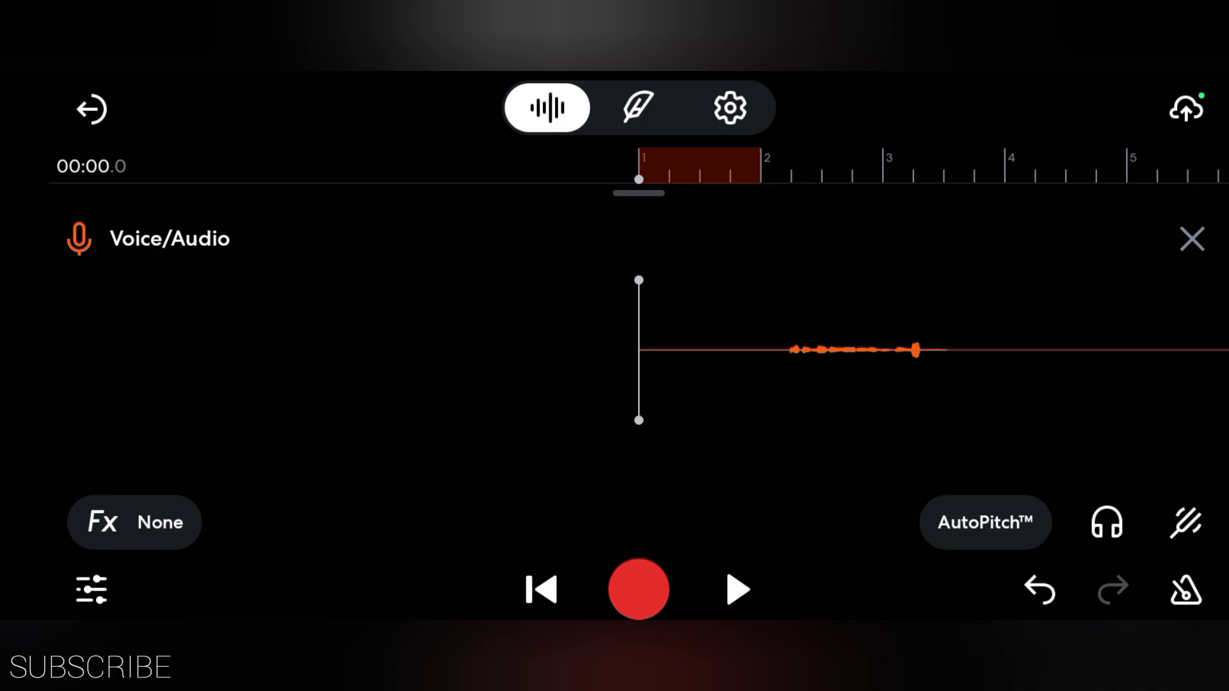
- Record a vocal take of about 17 seconds onto the Voice/Audio track
click(638, 590)
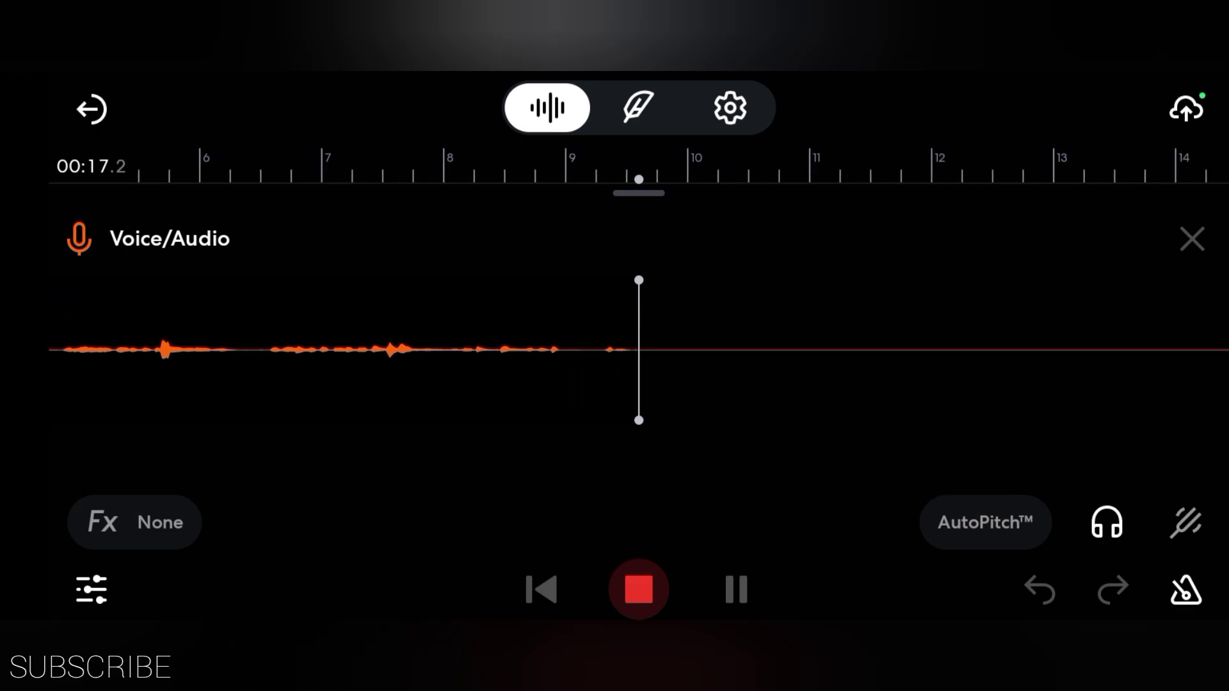
- Stop the vocal recording and return to the multitrack track list with the Punchy Rap effect applied
click(70, 310)
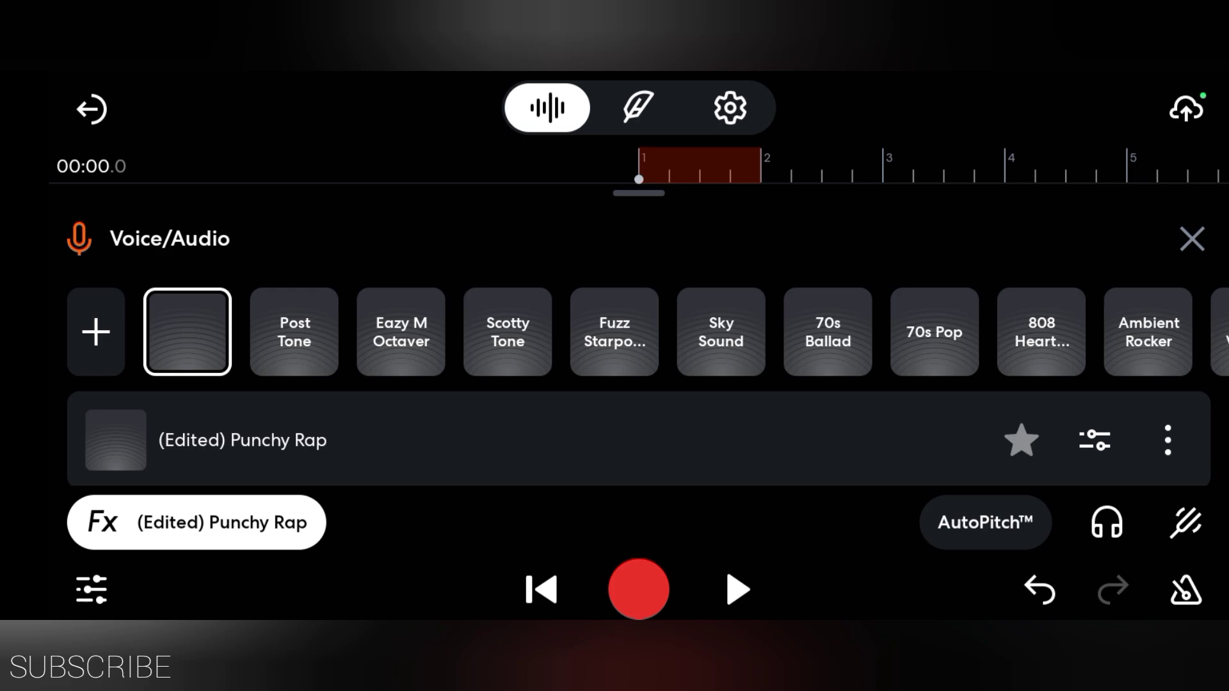
click(55, 307)
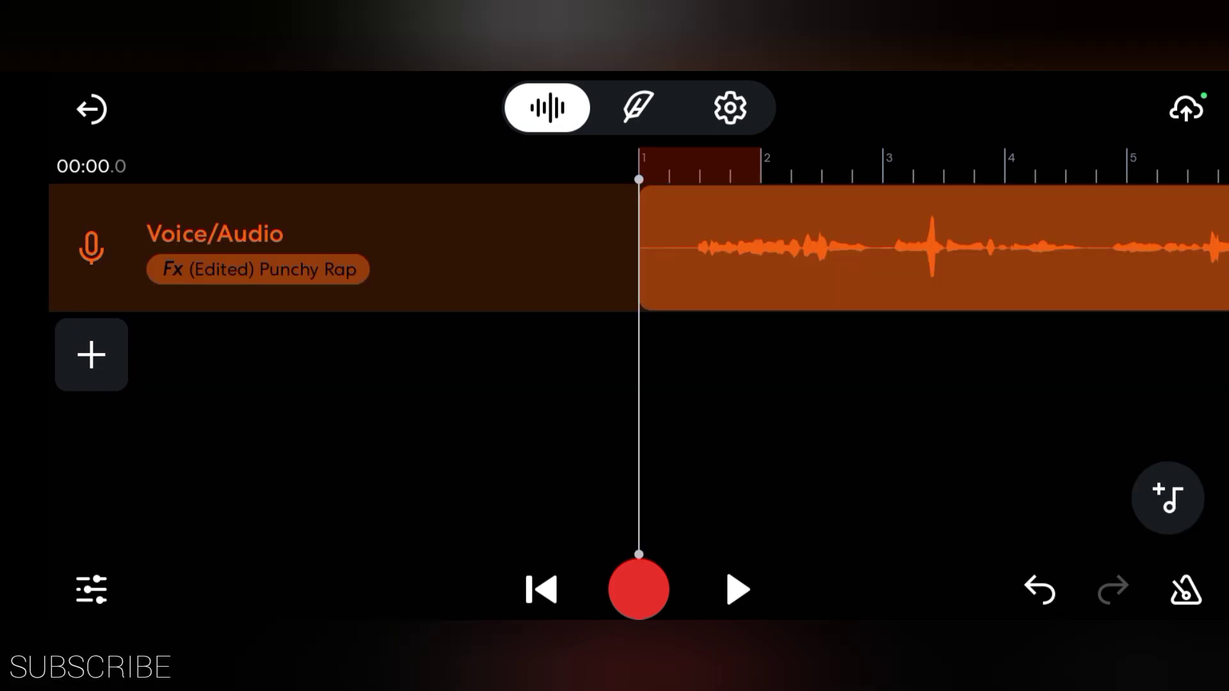
- Play back the Punchy Rap vocal clip in the multitrack view to about 16 seconds
click(736, 588)
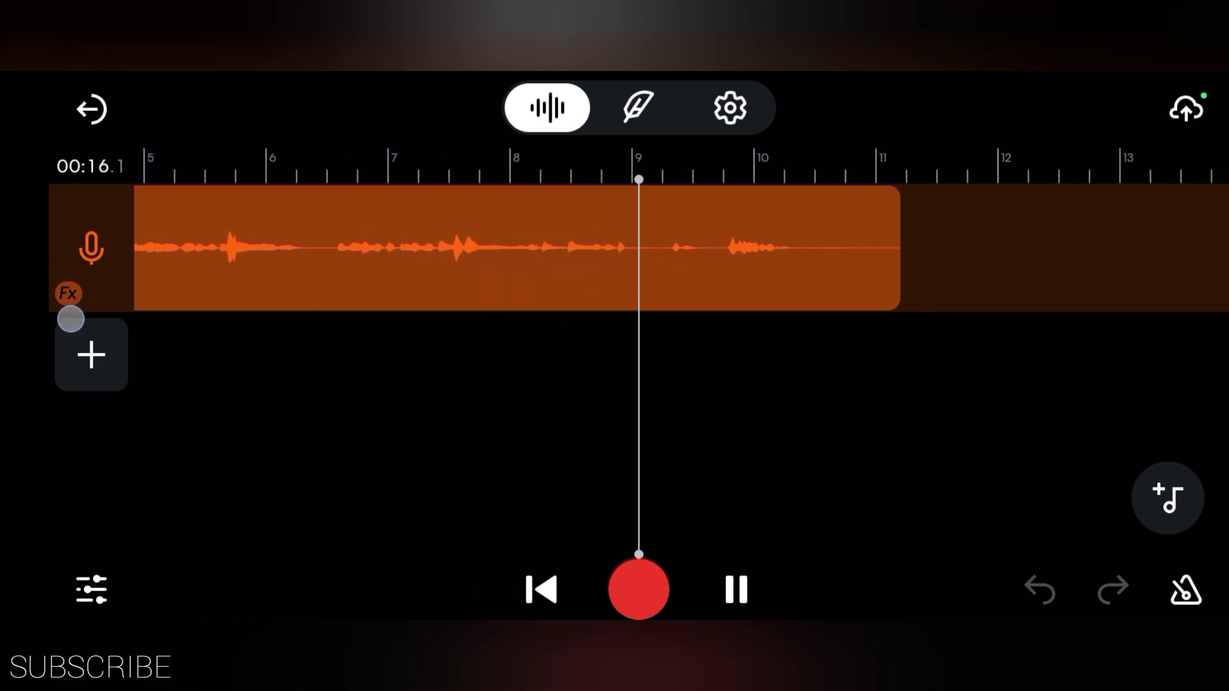
- Pause playback of the vocal clip at about 16 seconds
click(736, 590)
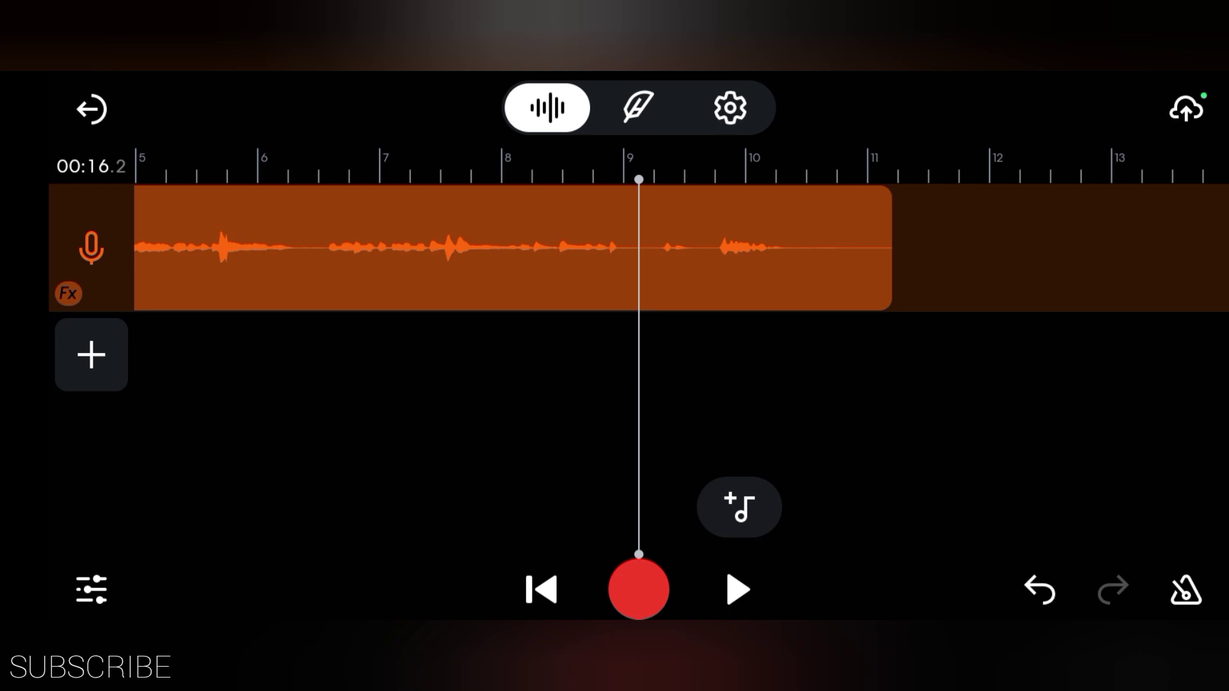